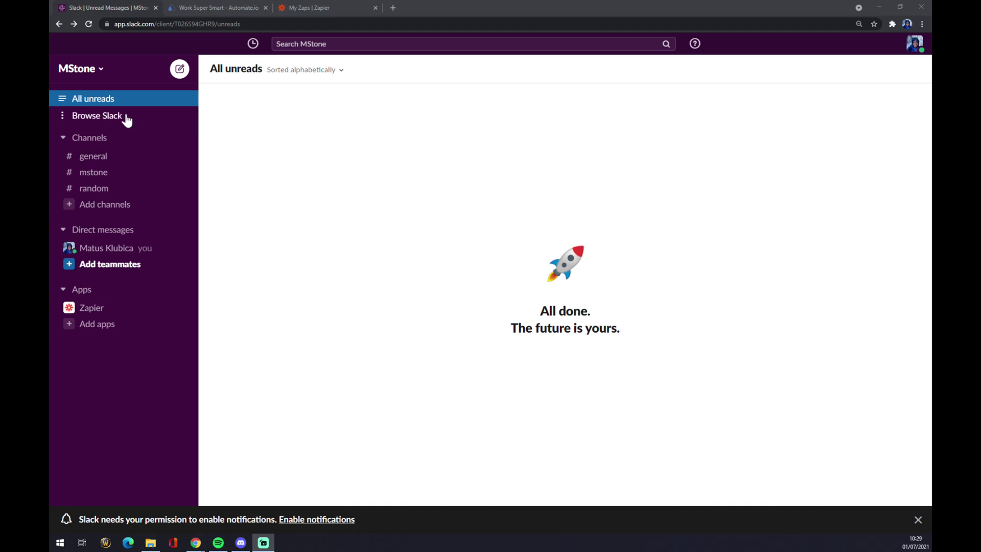
Open Slack's app browser and search the available apps for outlook.
click(85, 118)
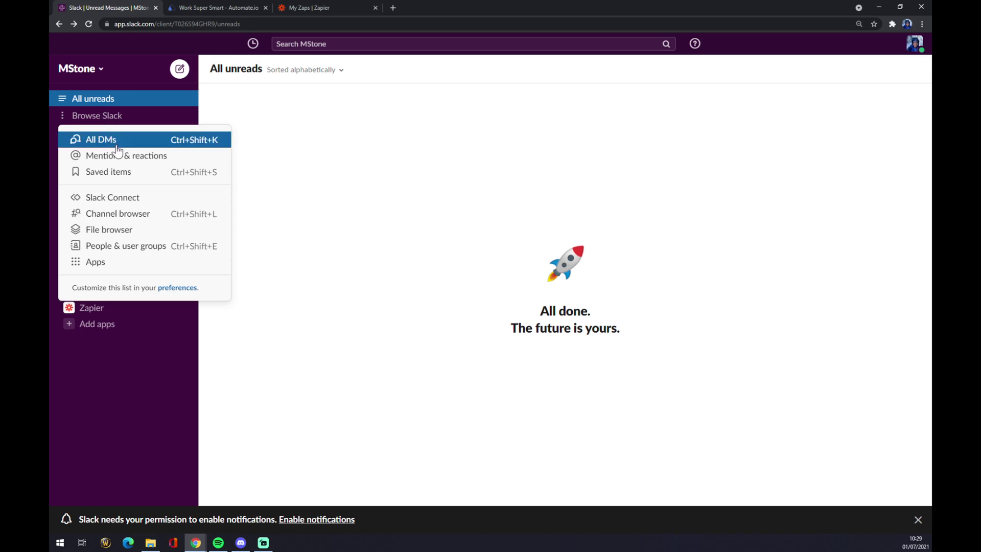
click(120, 262)
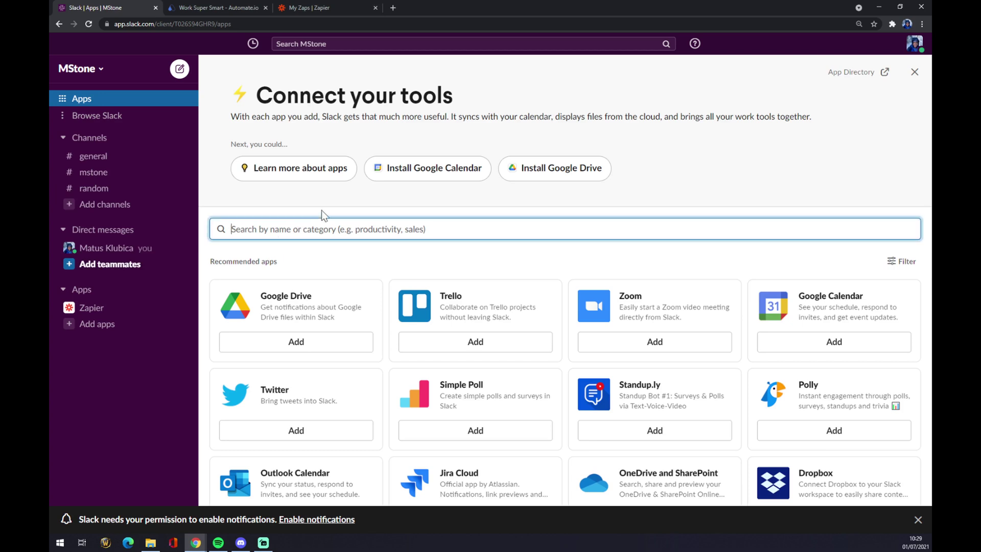
text(ou)
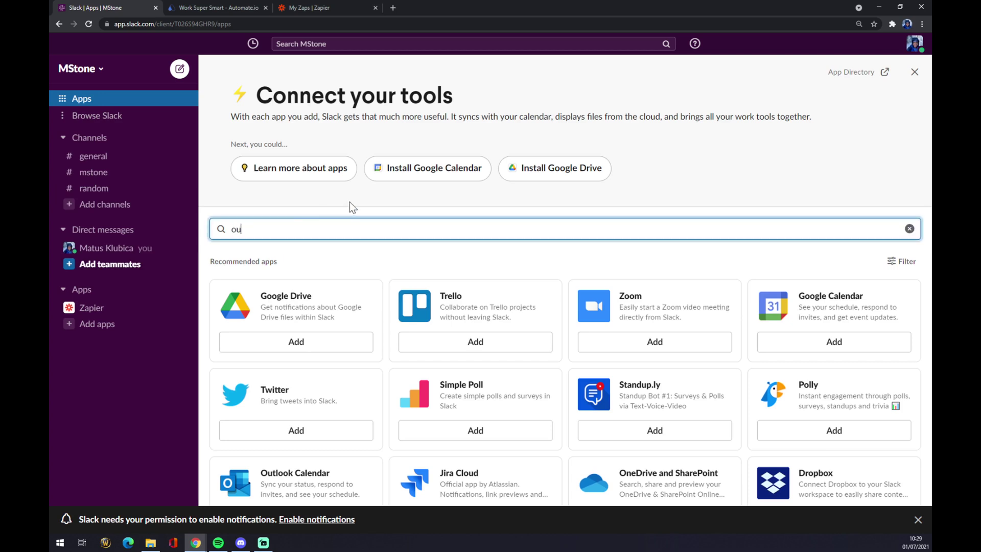
text(tlook)
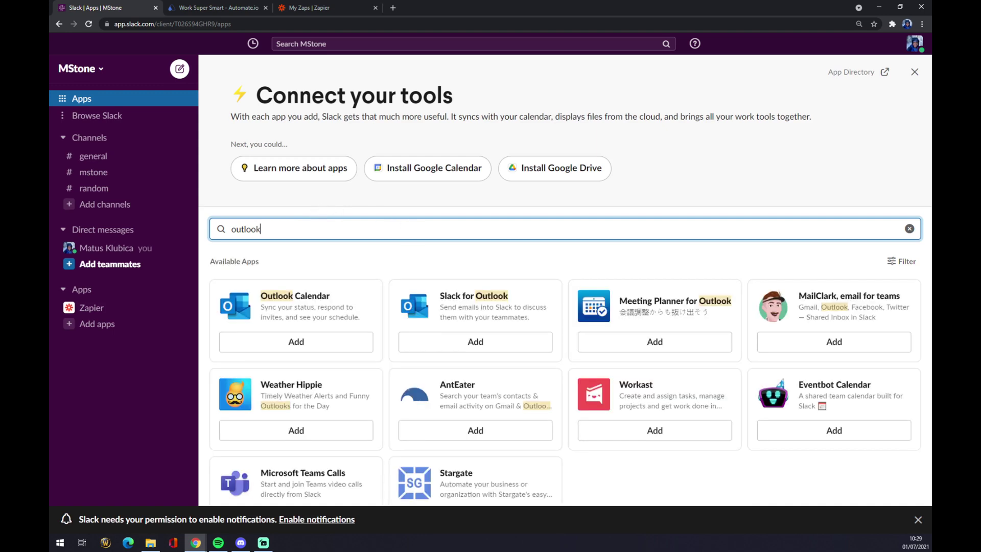
View the Slack for Outlook listing and its Microsoft AppSource page, and close that page.
click(492, 345)
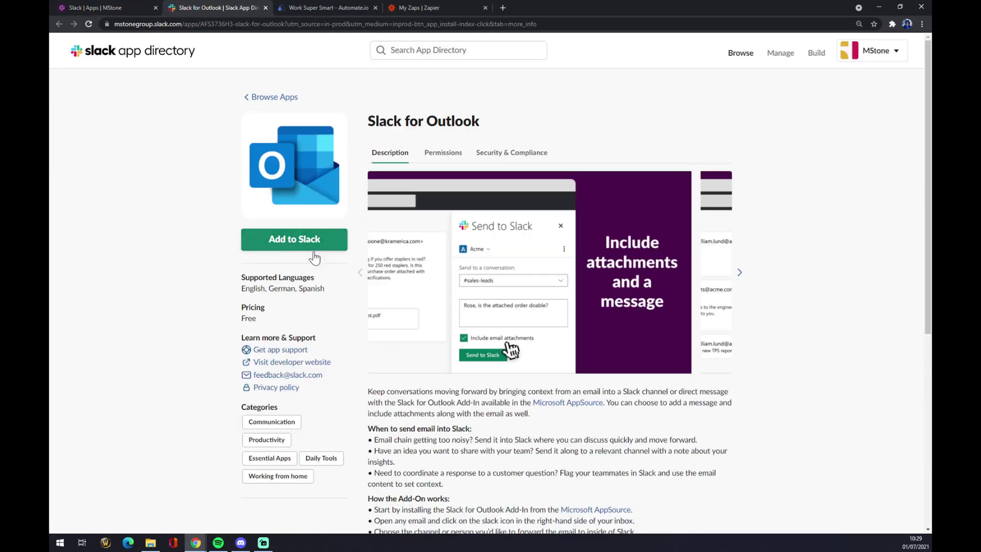
click(282, 247)
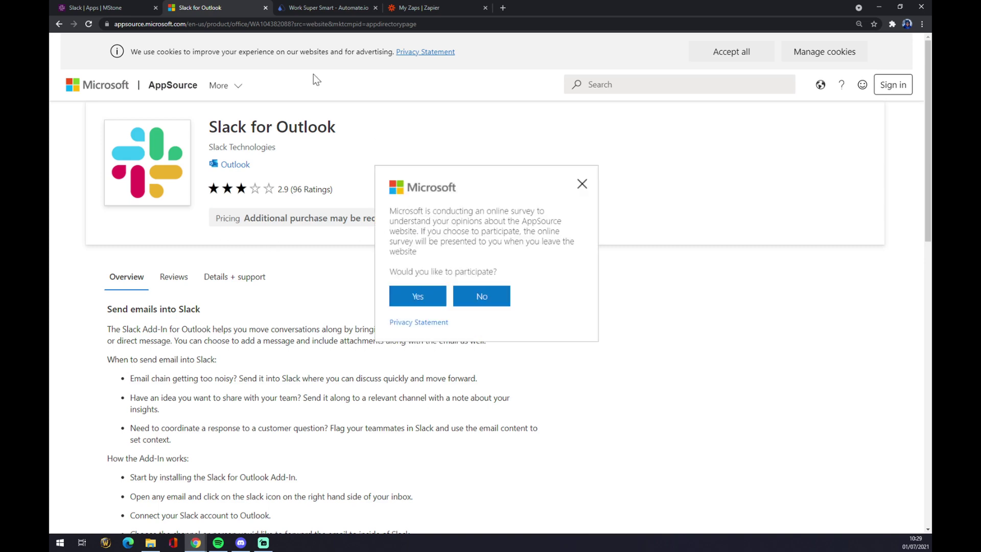
click(267, 7)
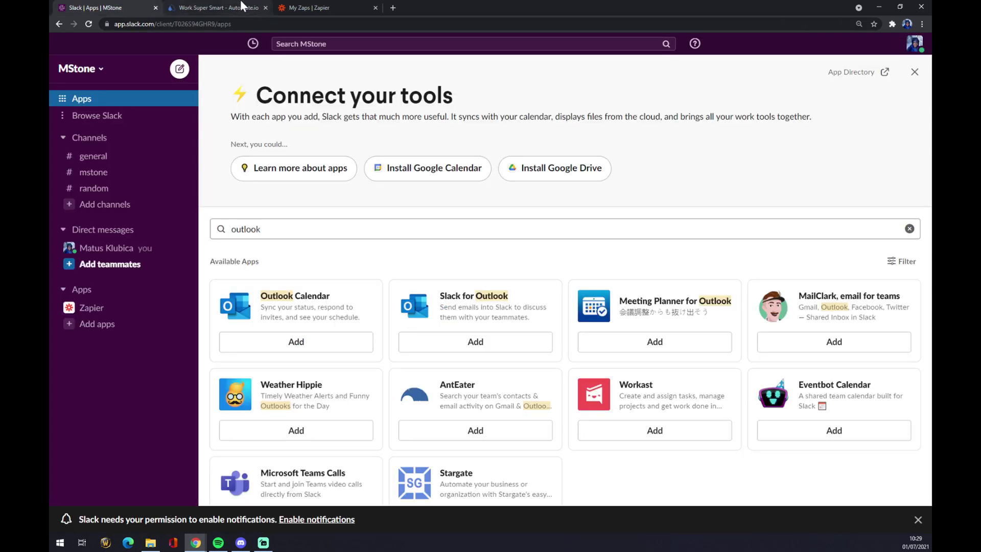
Switch to Automate.io, search its full list of app integrations for slack, and open the Slack integrations page.
click(241, 6)
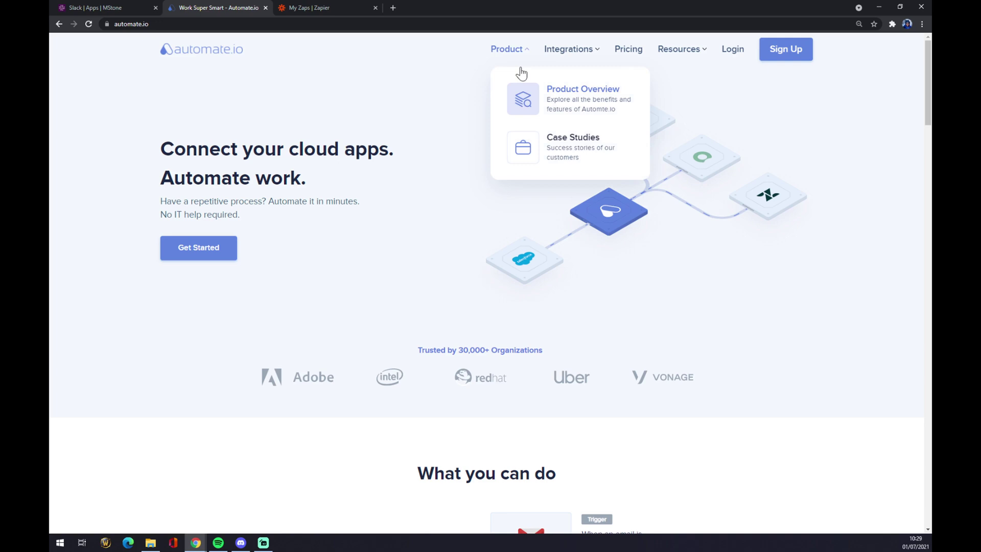
mouse_move(550, 50)
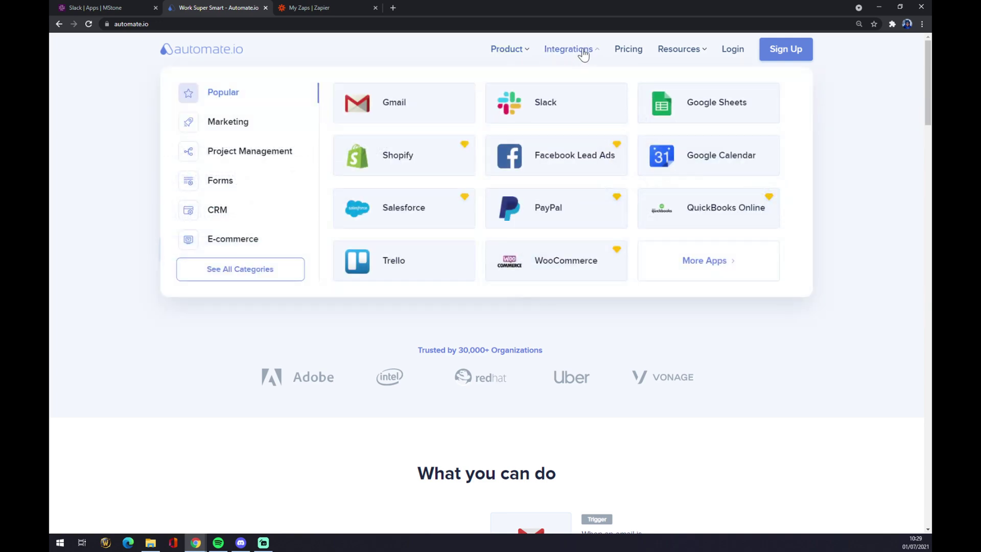
click(267, 277)
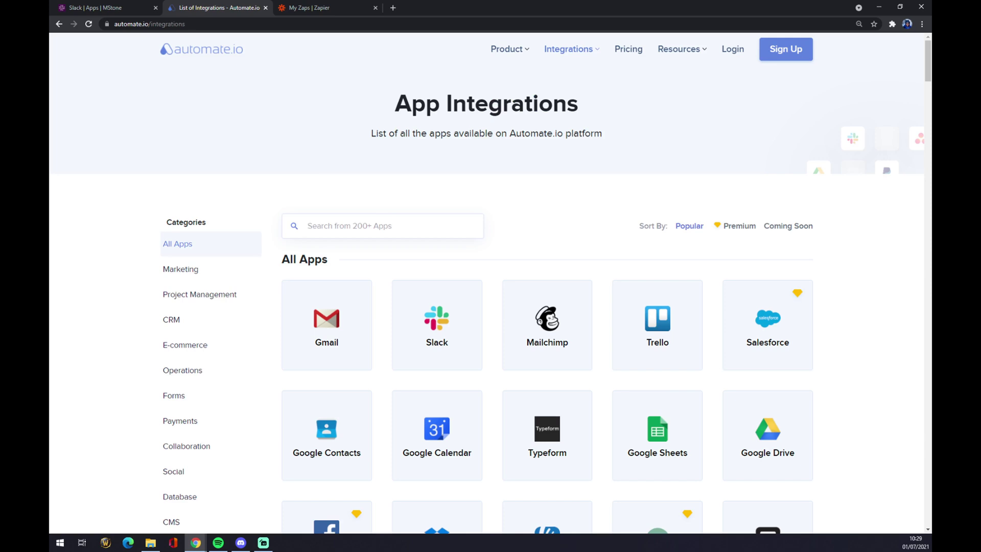
text(slack)
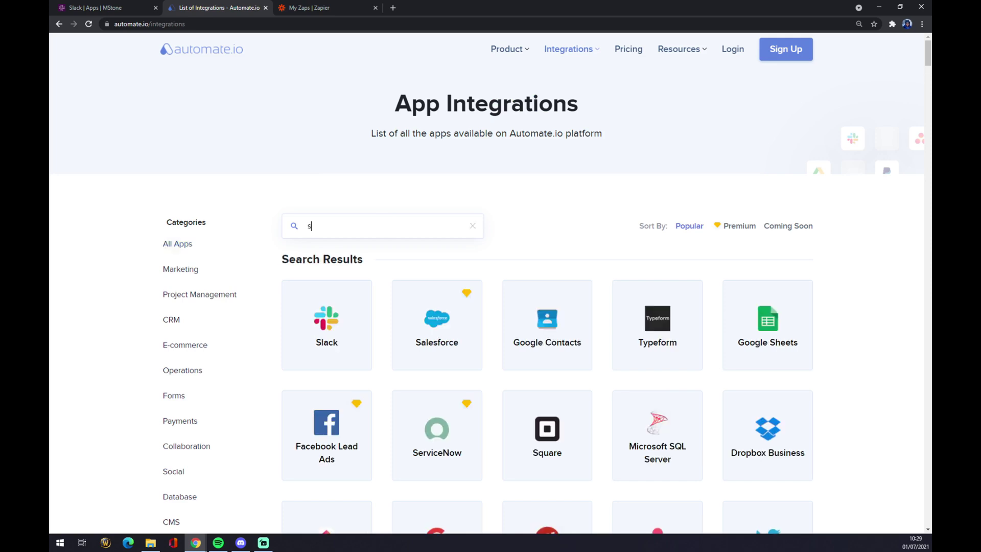
click(350, 313)
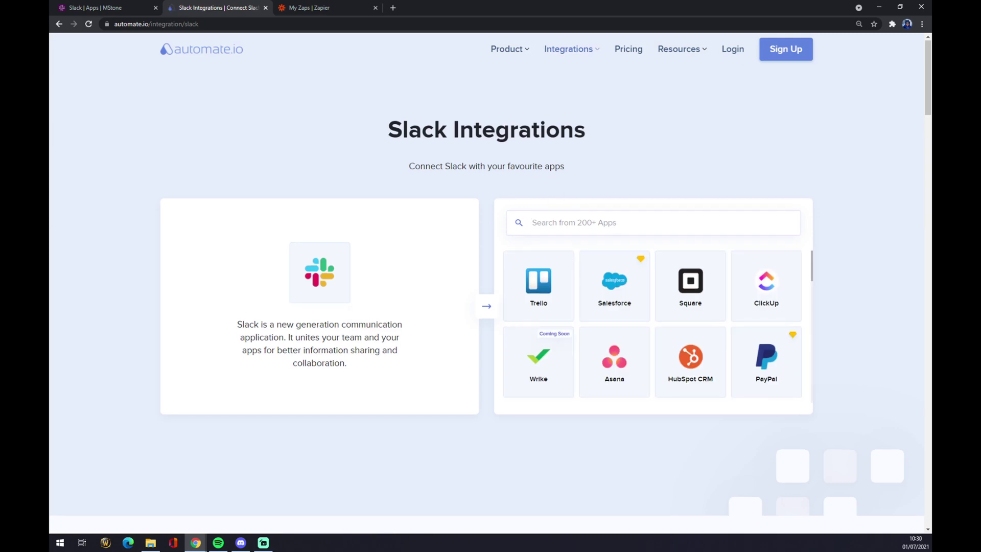
Find Microsoft Outlook as the app to pair with Slack and review the popular integrations for the pair.
text(outlook)
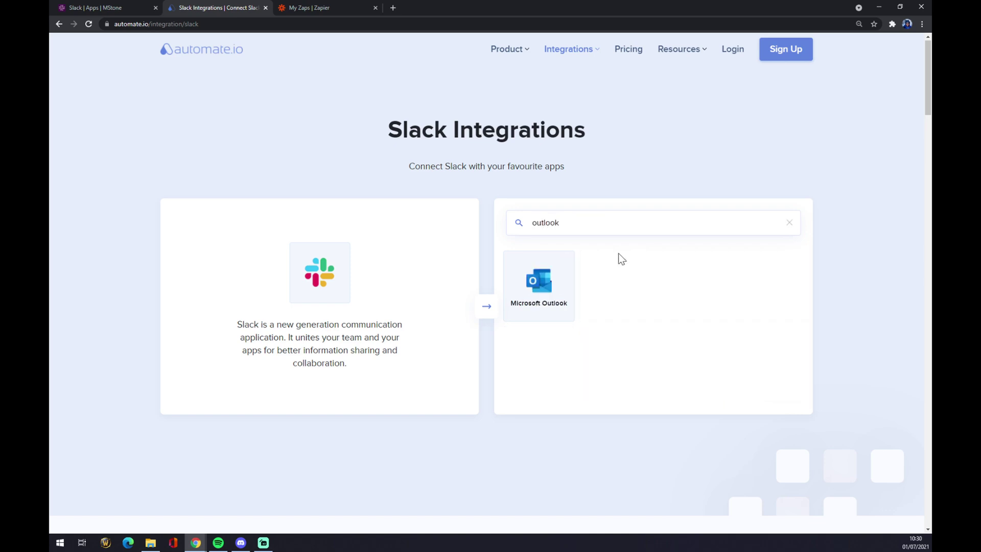
click(564, 291)
scroll(536, 317, down, 3)
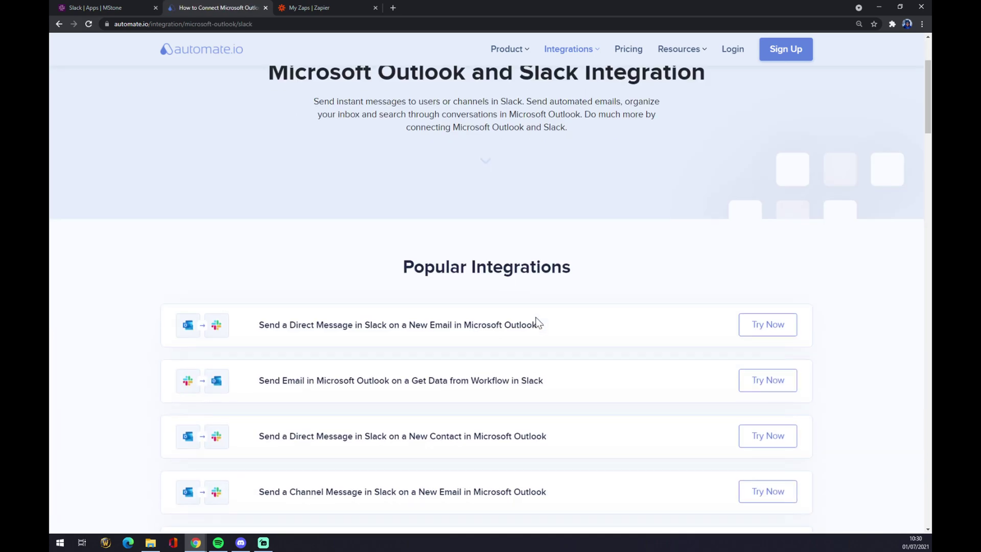
drag(387, 258, 592, 277)
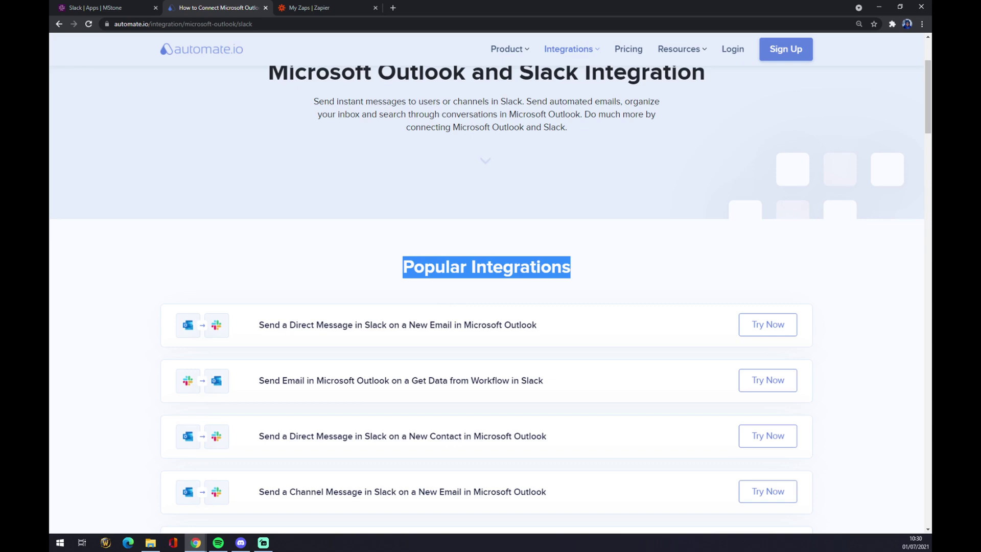
scroll(297, 248, down, 3)
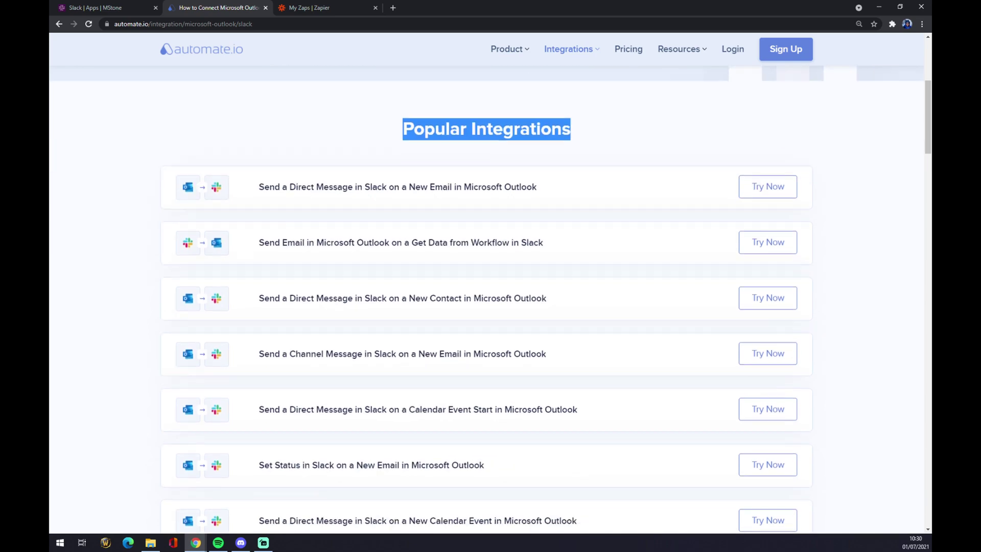
scroll(287, 246, down, 3)
scroll(258, 232, down, 2)
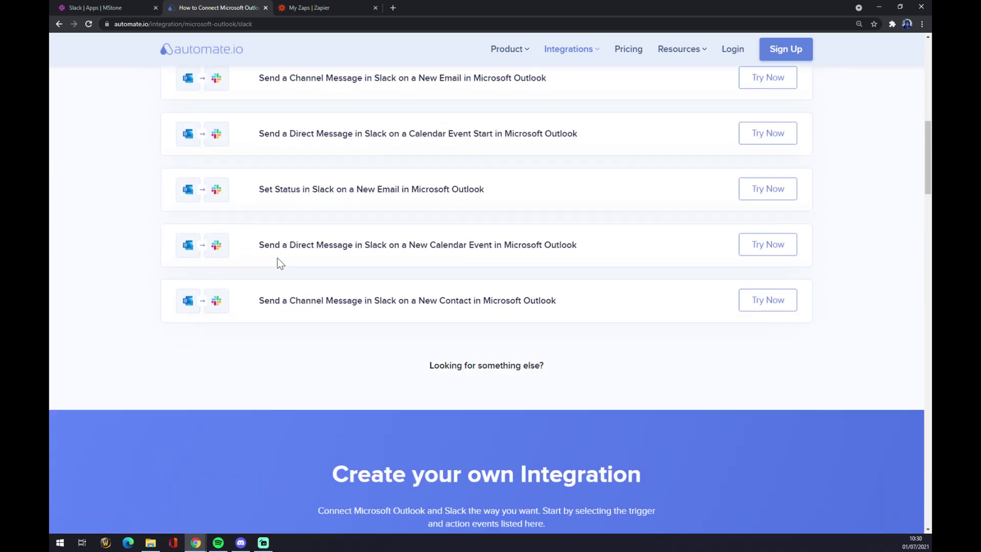
Choose Get Data from Workflow as the trigger under Create your own Integration.
scroll(278, 260, down, 4)
drag(332, 291, 653, 289)
scroll(415, 314, down, 3)
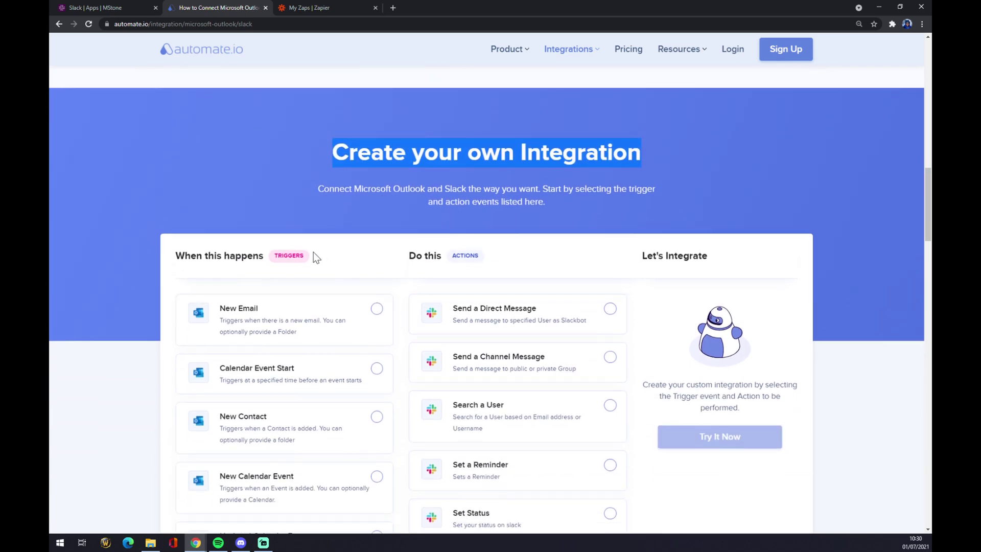
drag(269, 252, 303, 258)
scroll(332, 275, down, 3)
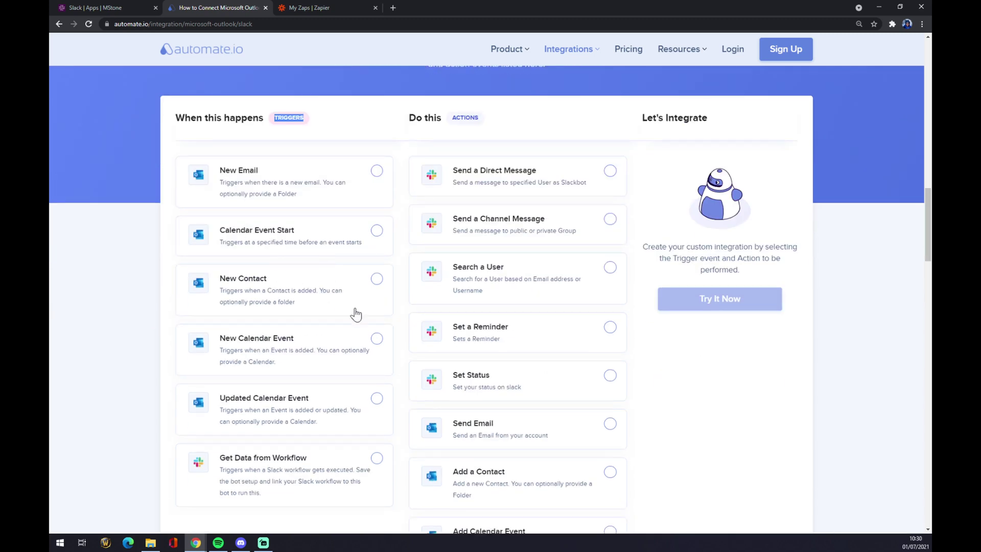
click(363, 464)
Choose Outlook's Send Email as the action of the custom integration.
drag(450, 118, 483, 121)
scroll(506, 271, down, 4)
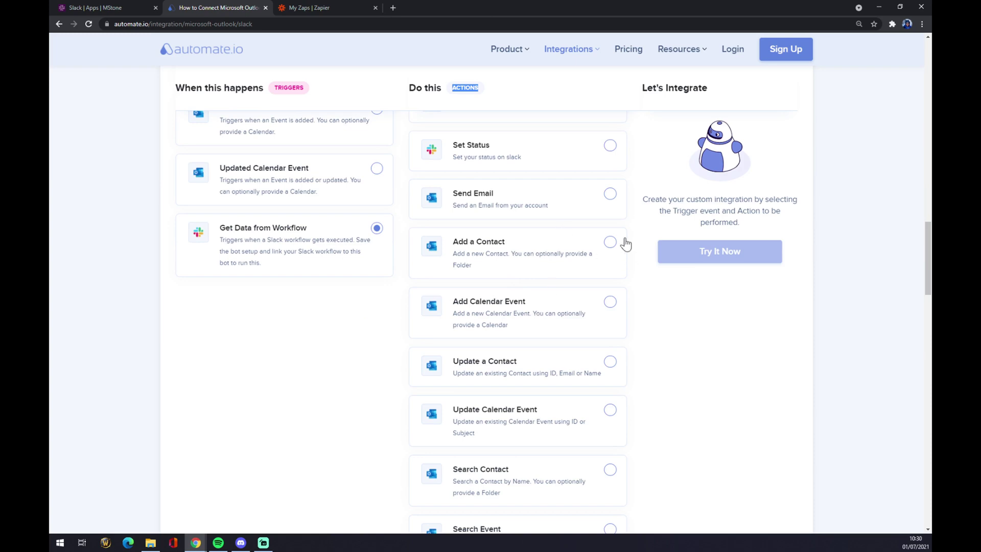
click(613, 200)
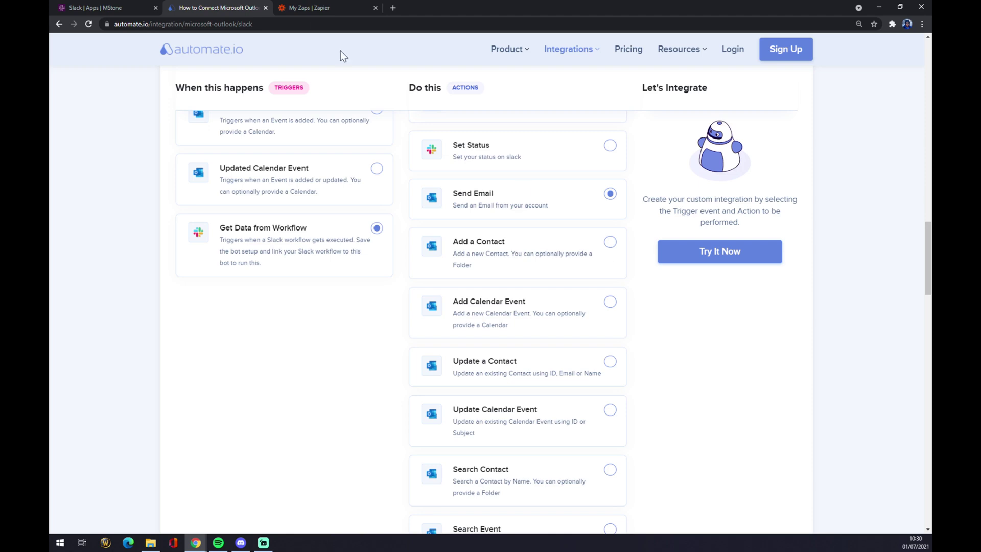
Switch to Zapier and start a new Zap.
click(309, 8)
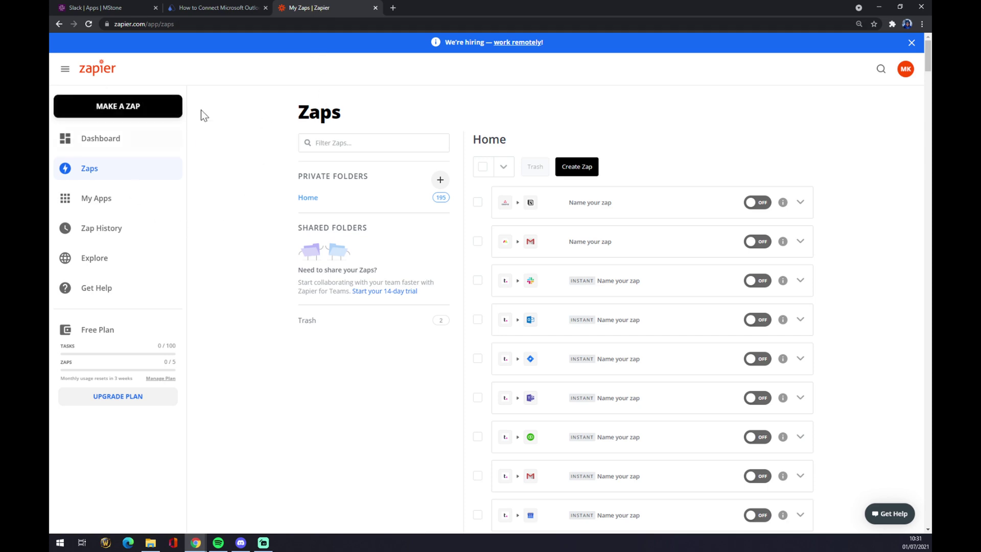
click(160, 112)
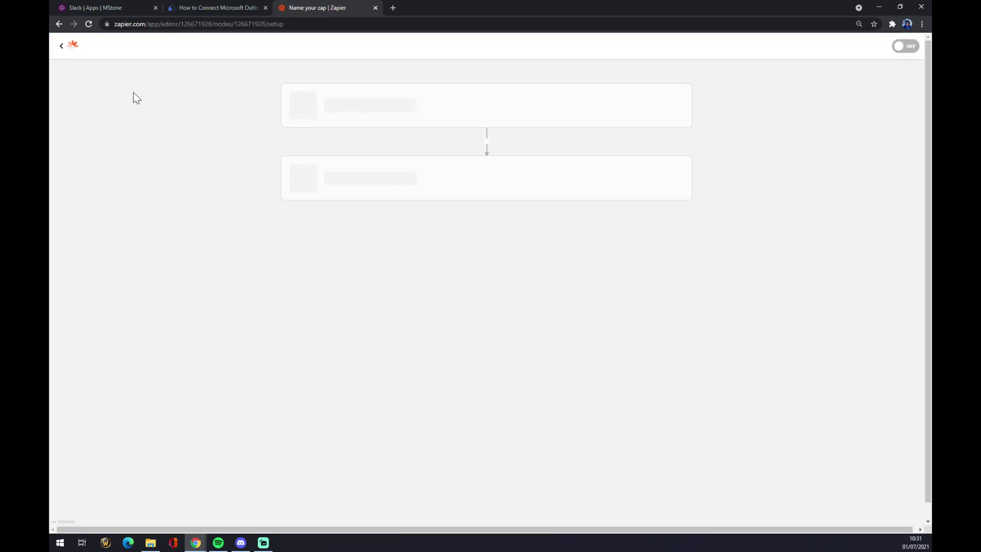
click(137, 67)
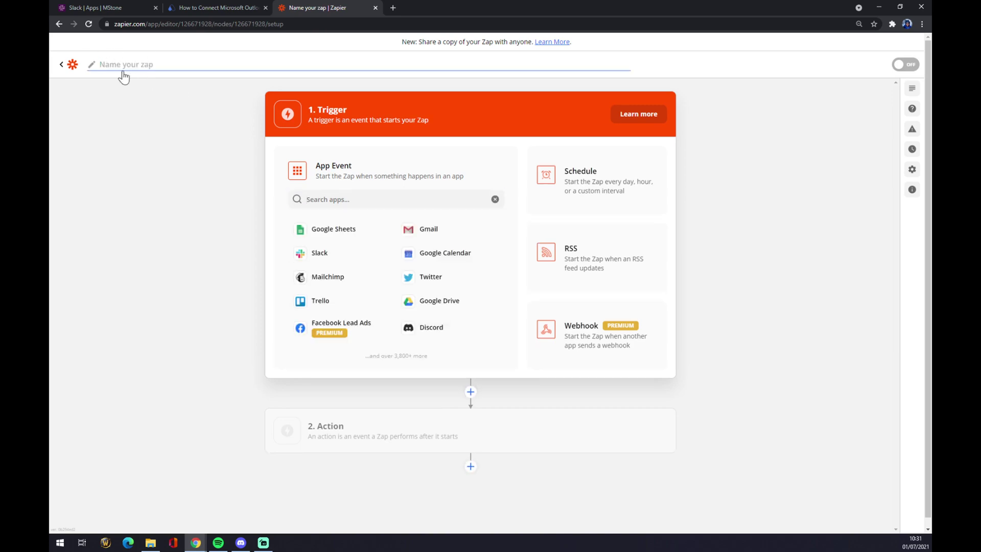
Set the Zap's trigger to Slack with the event New Public Message Posted Anywhere.
click(327, 199)
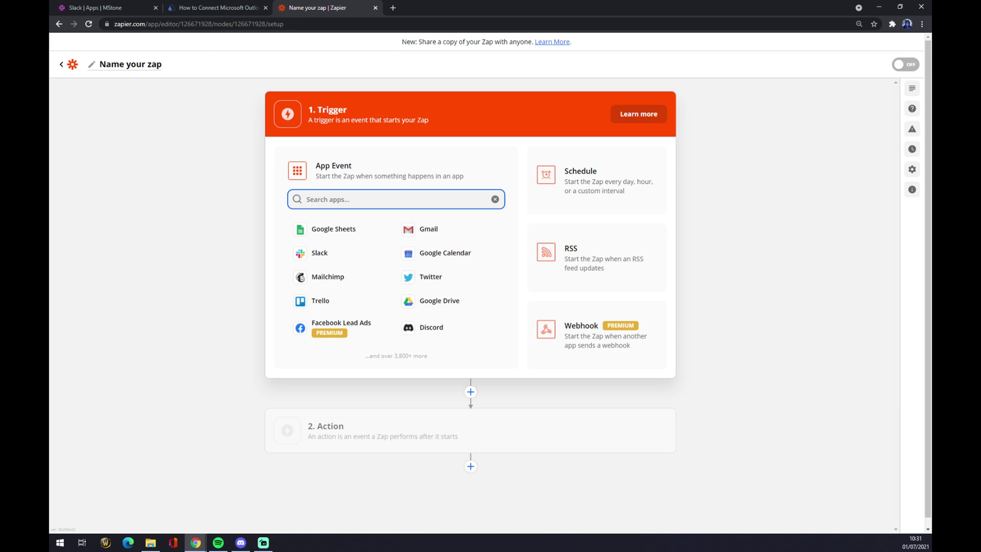
text(slack)
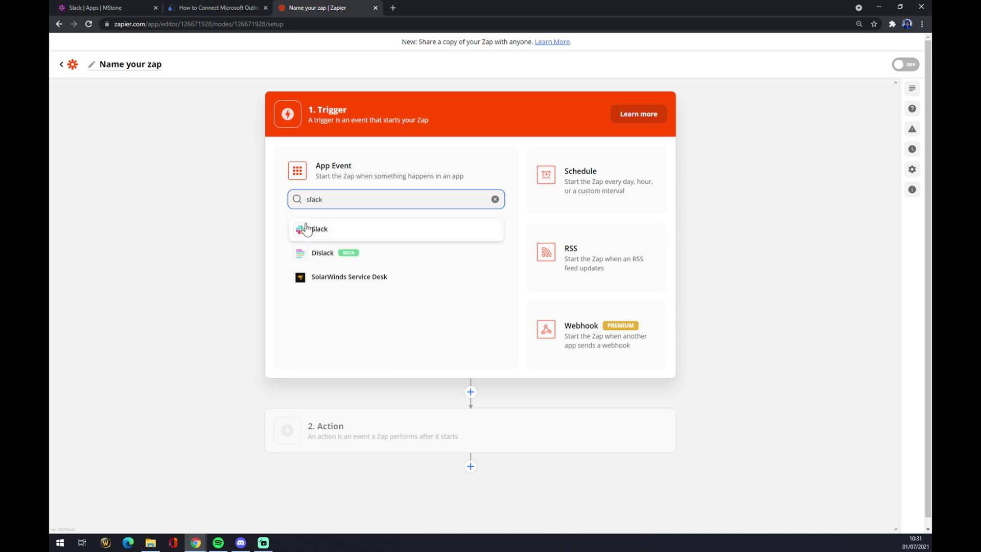
click(306, 230)
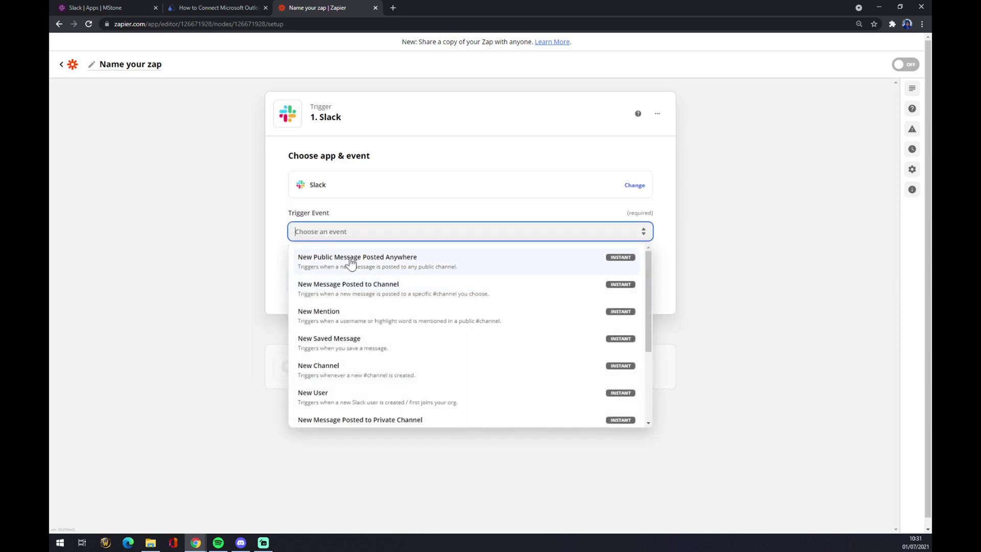
click(346, 260)
click(352, 278)
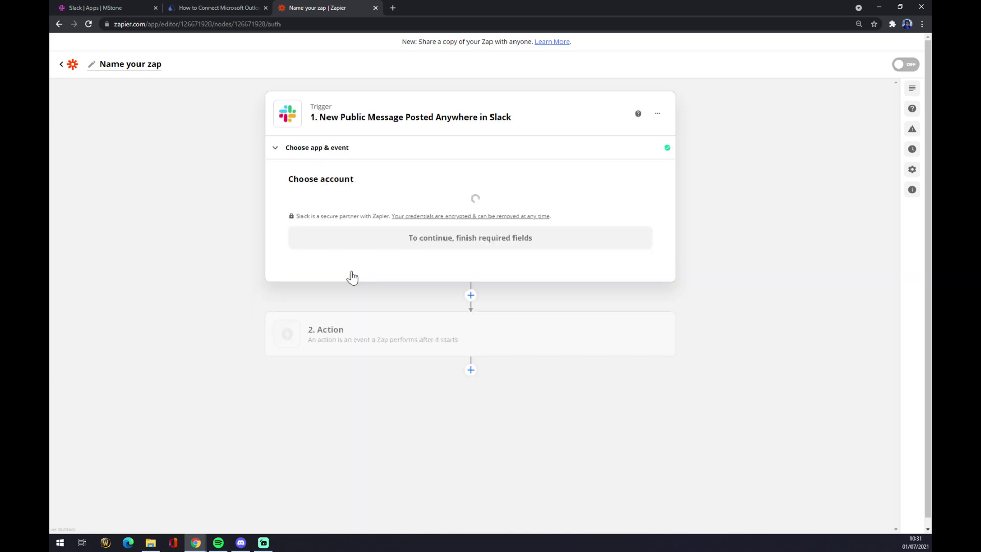
Select the connected MStone Slack account for the trigger and accept the trigger setup with bot messages set to No.
click(337, 216)
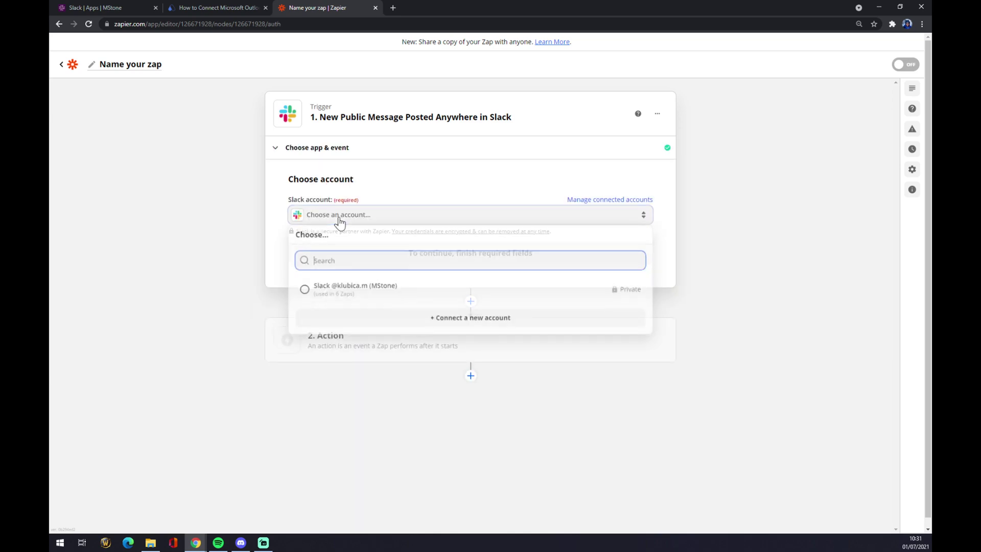
click(336, 299)
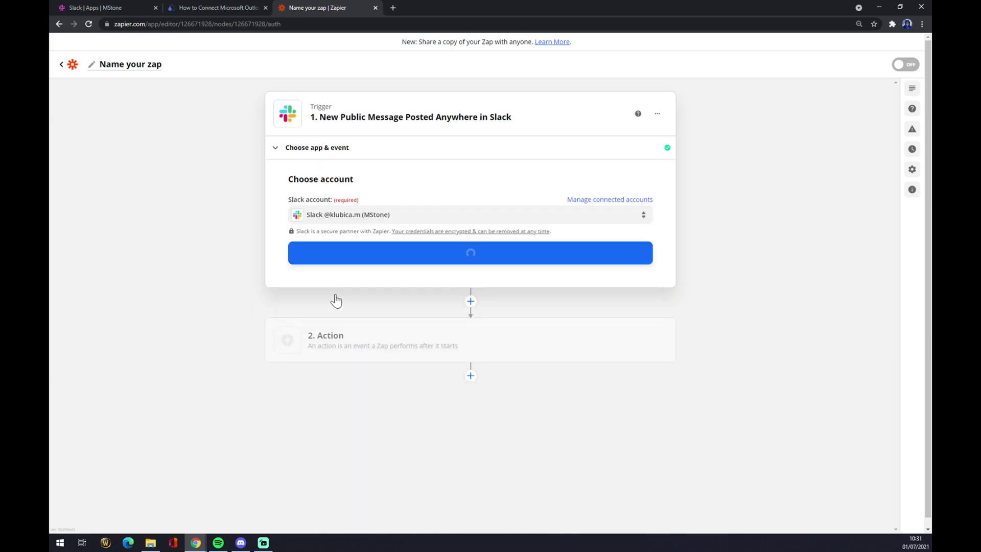
click(353, 261)
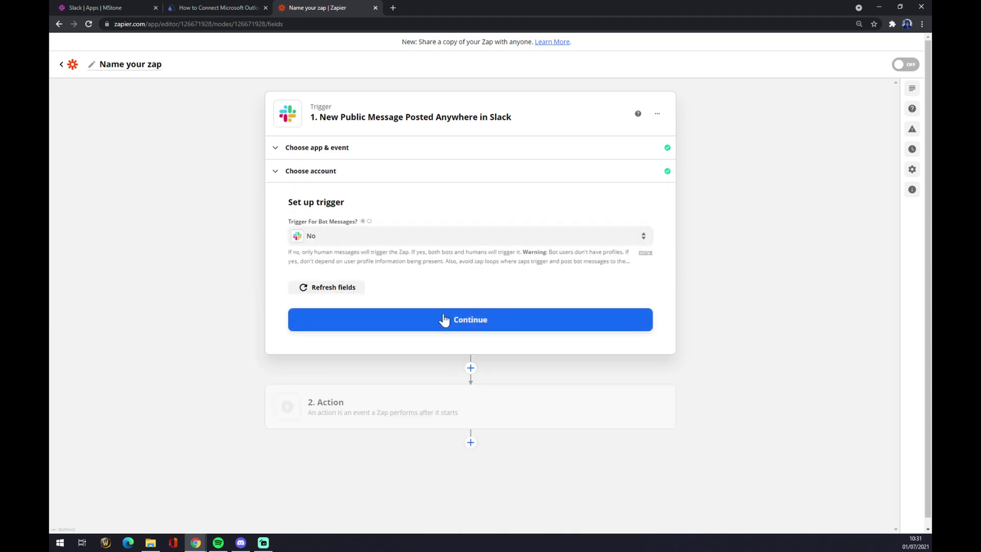
click(435, 326)
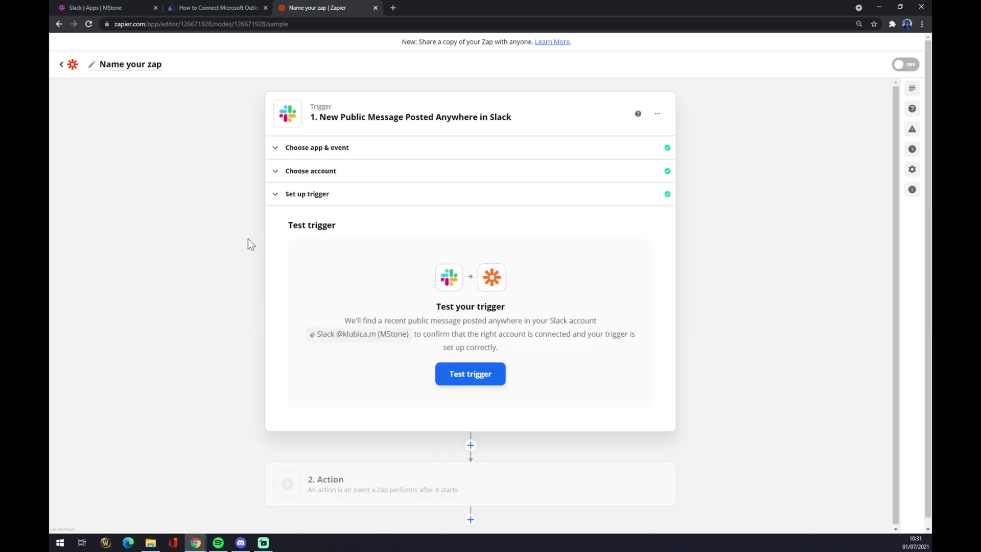
Set the Zap's action to Microsoft Outlook with the event Update Contact and continue to the account selection.
click(333, 493)
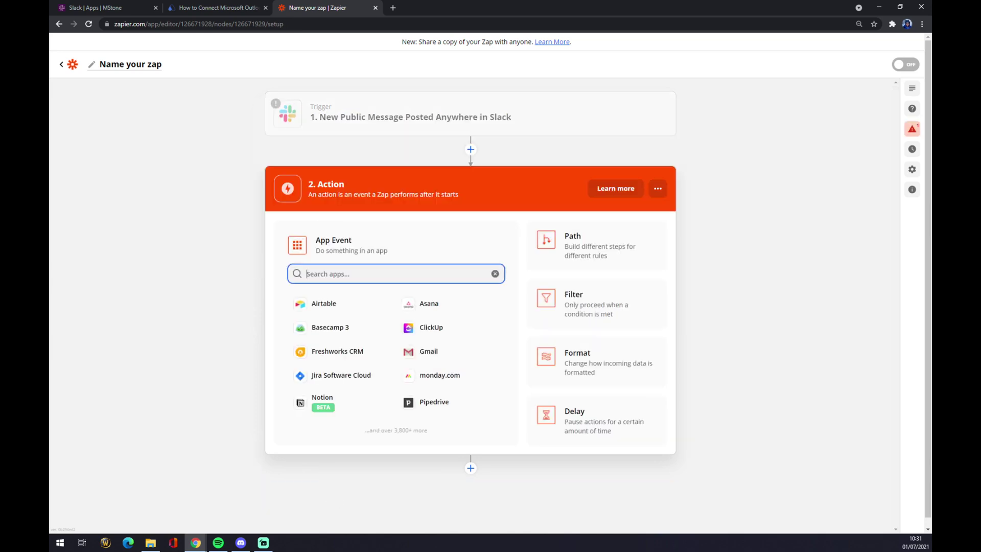
text(outlook)
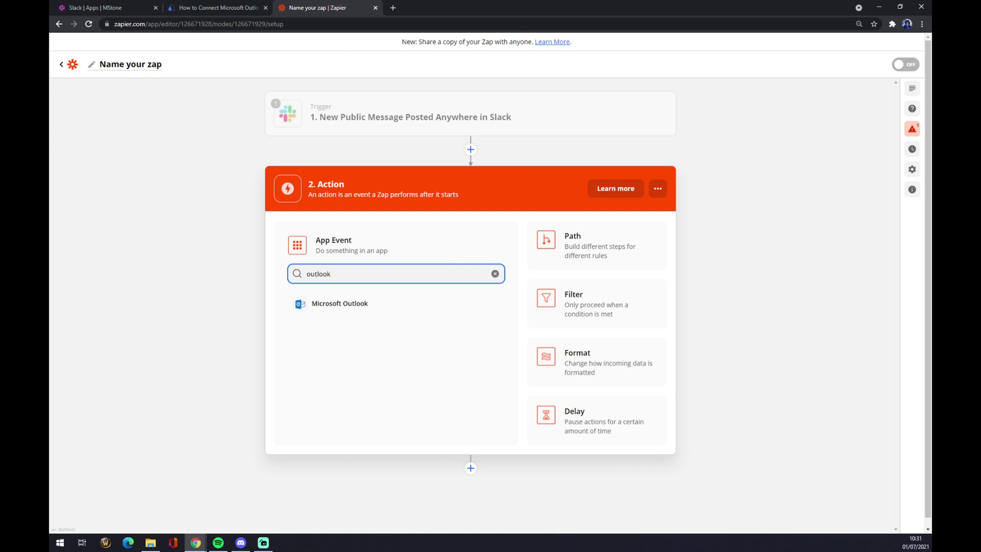
click(340, 312)
click(342, 304)
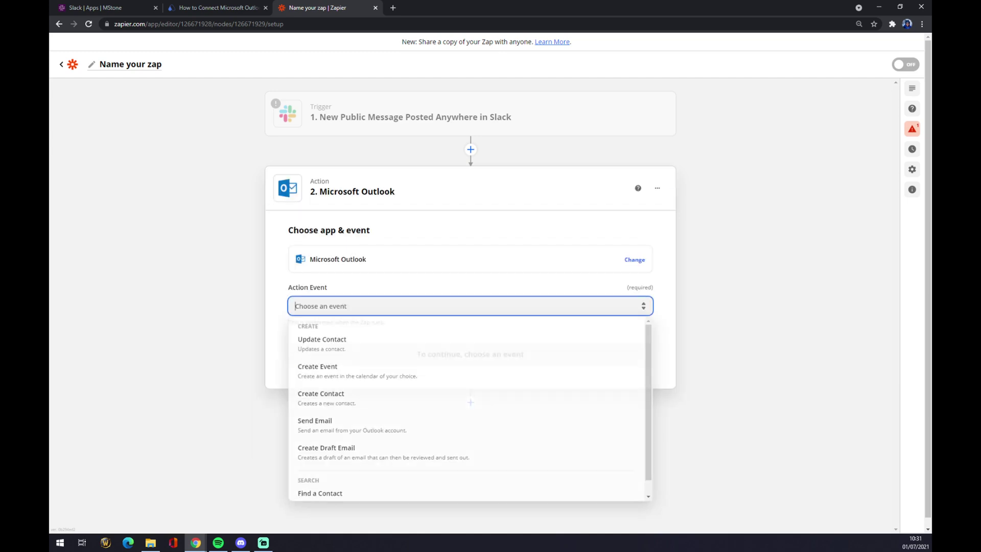
click(344, 351)
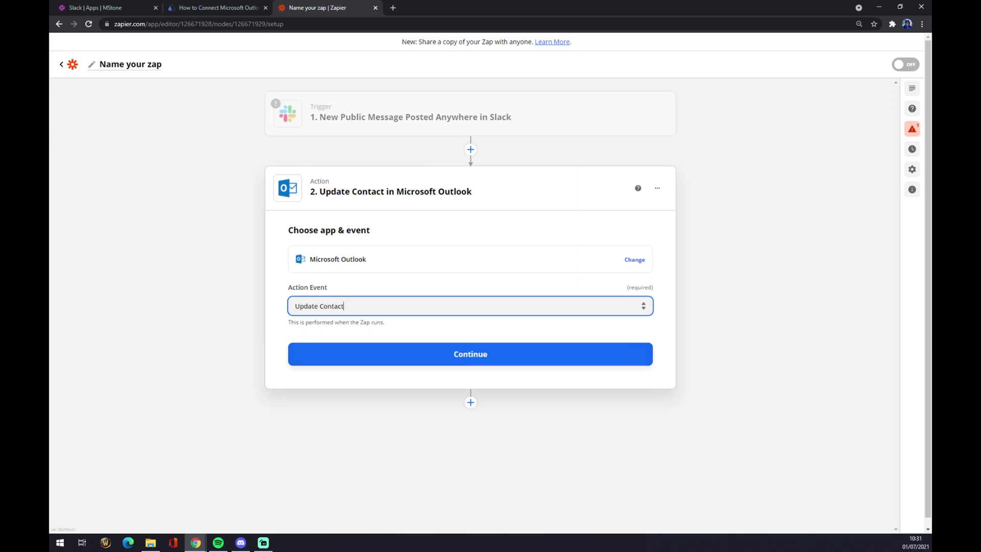
click(450, 352)
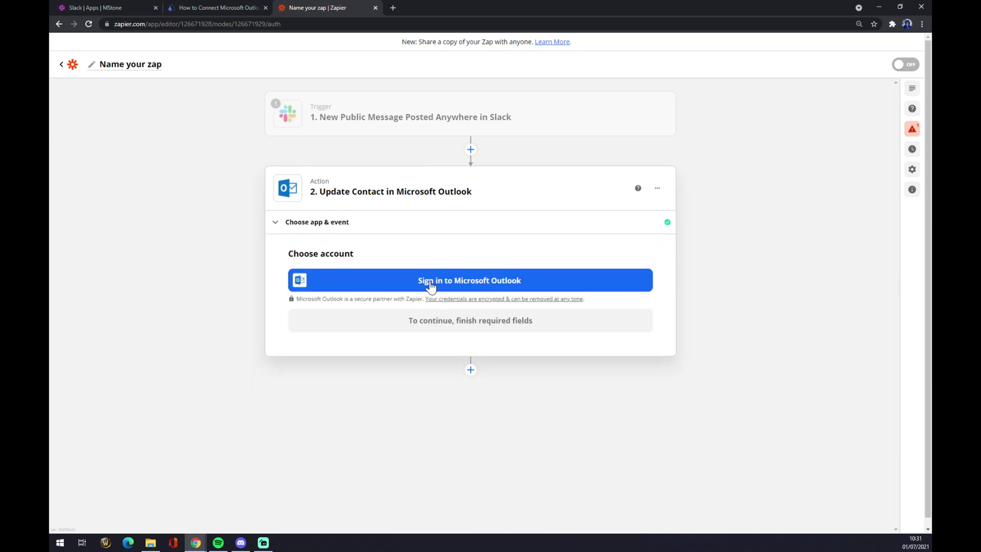